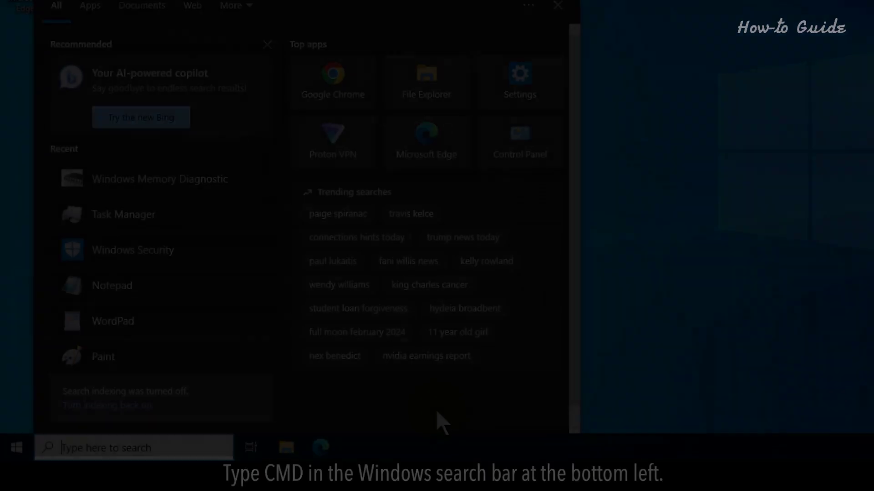
pyautogui.write('cmd')
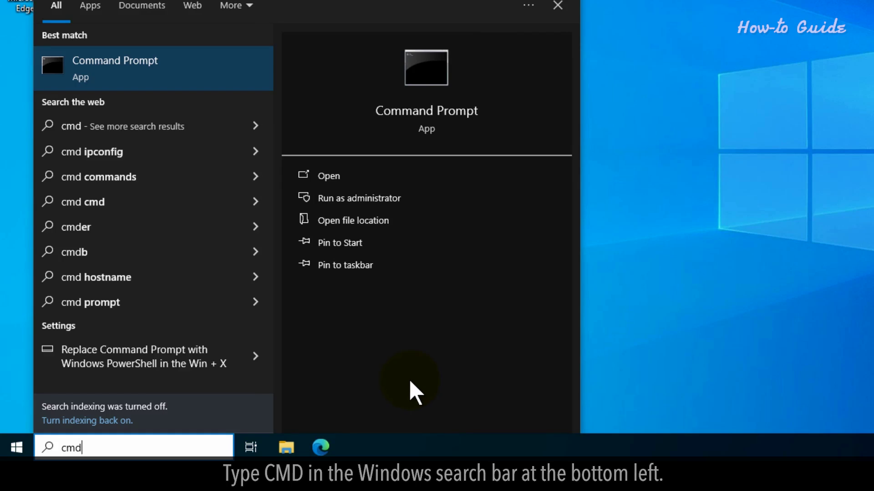
# Step: Launch Command Prompt as administrator from the search results
pyautogui.rightClick(198, 68)
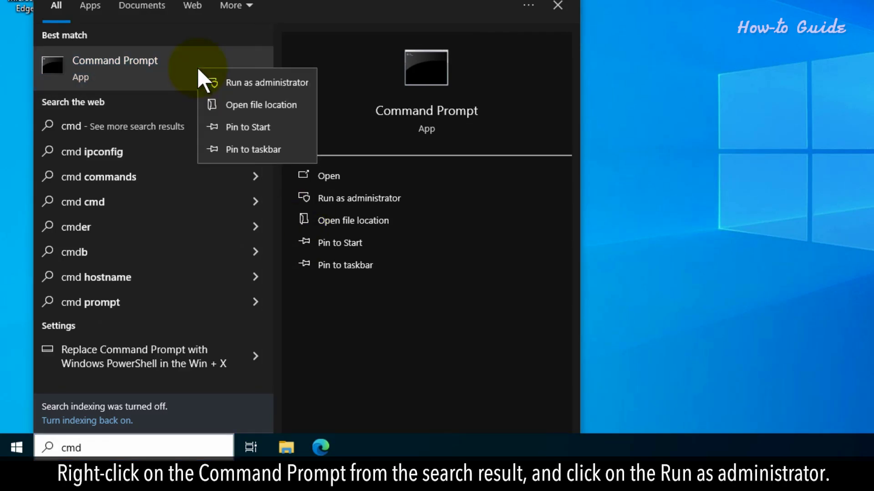
pyautogui.click(248, 82)
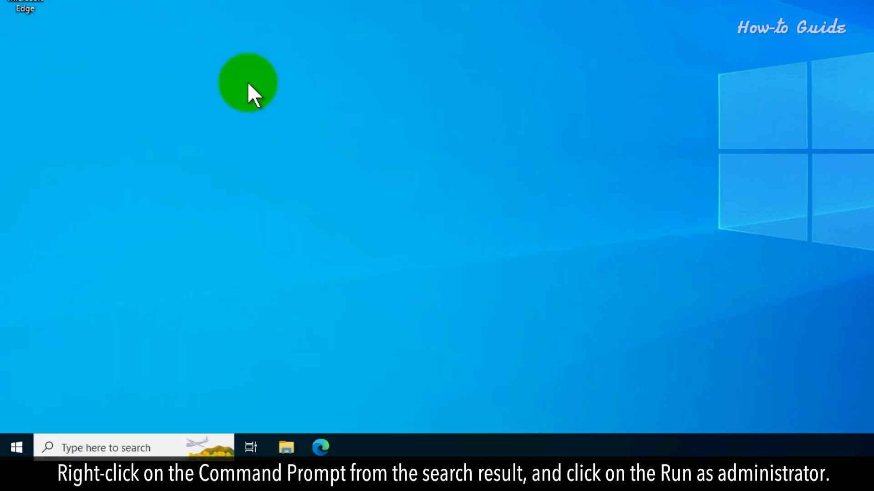
pyautogui.write('ipconfig')
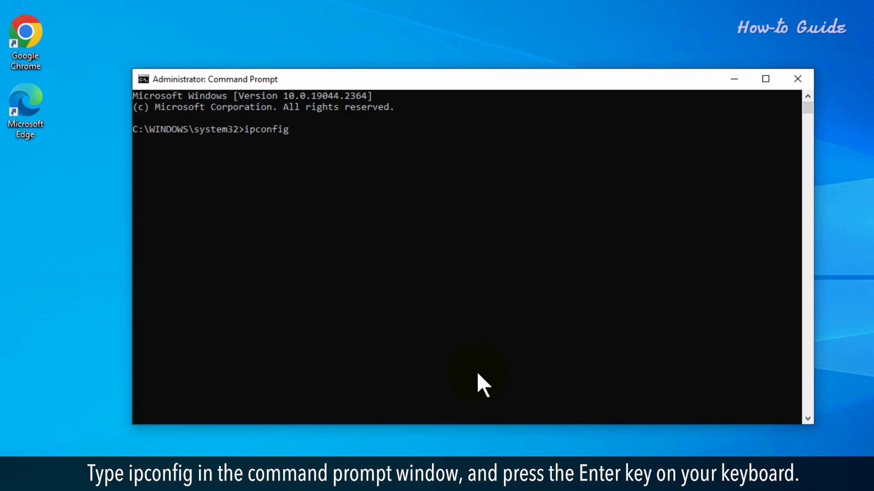
# Step: Run ipconfig to display each adapter's IP configuration
pyautogui.press('Return')
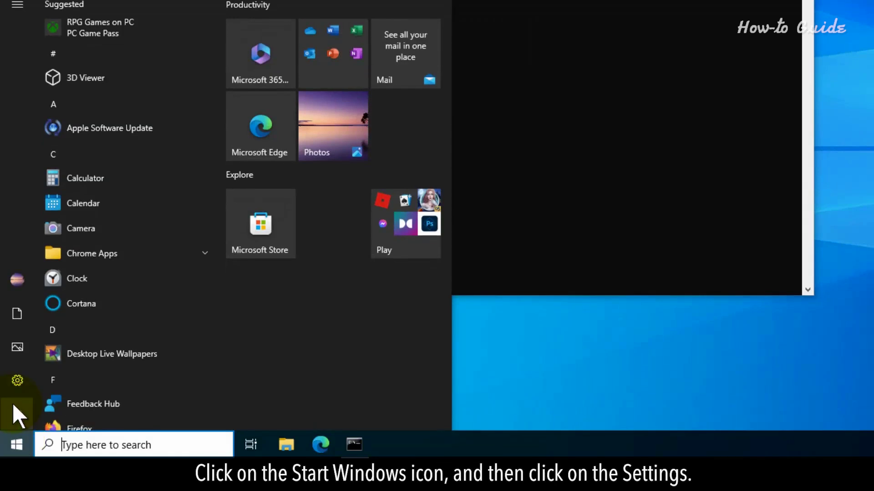
pyautogui.moveTo(18, 381)
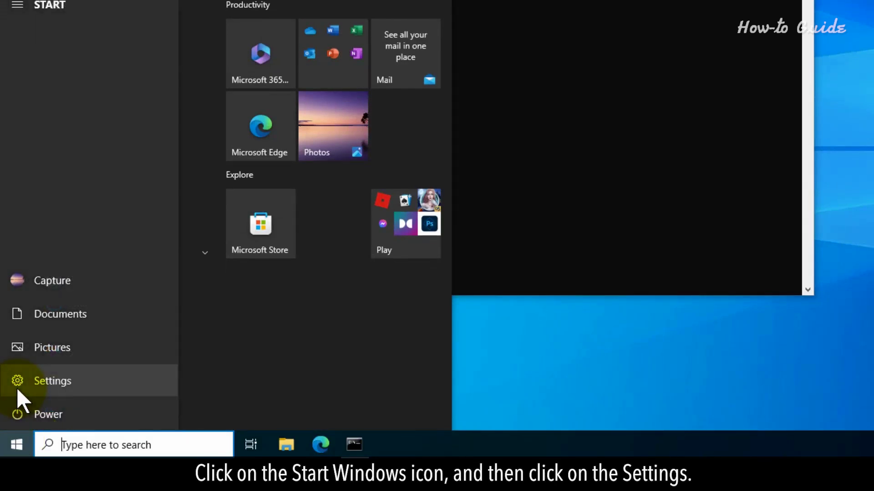
# Step: Go from Settings through Network & Internet to Change adapter options
pyautogui.click(16, 387)
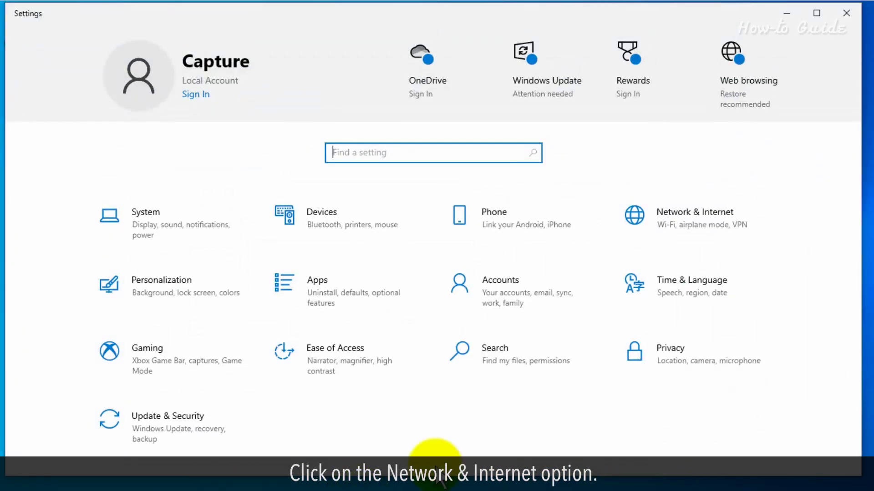
pyautogui.click(689, 217)
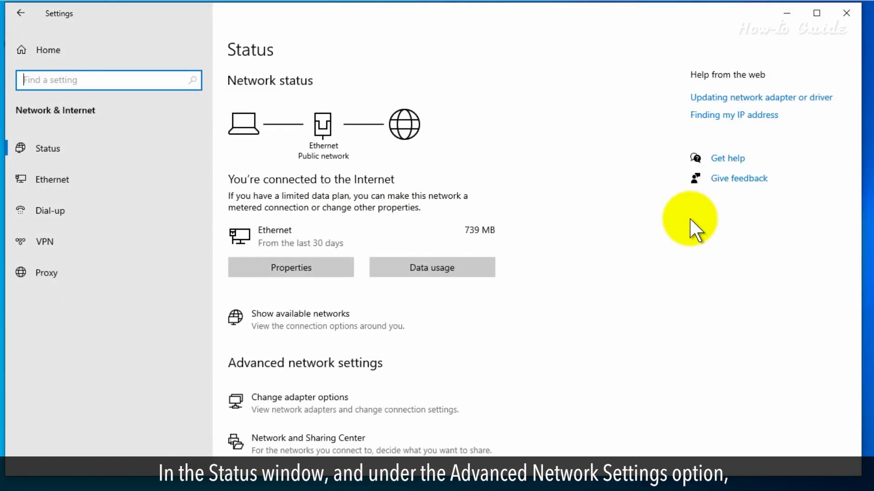
pyautogui.scroll(-3, 711, 288)
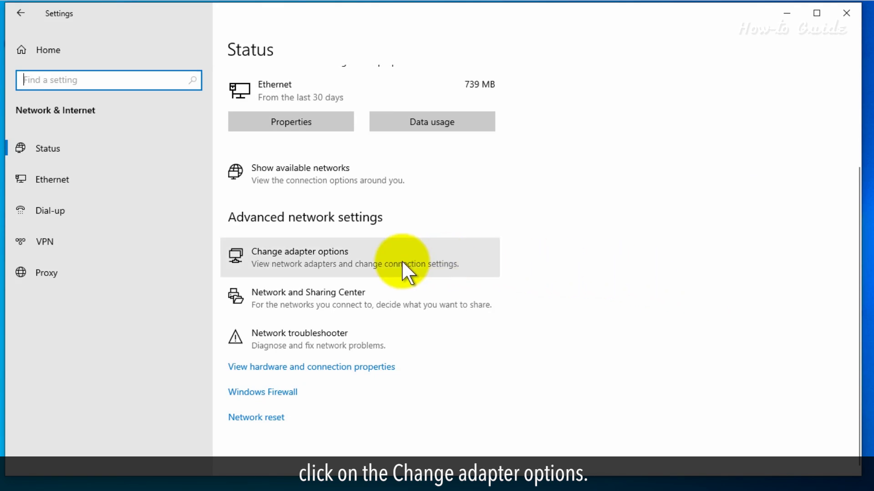
pyautogui.click(342, 261)
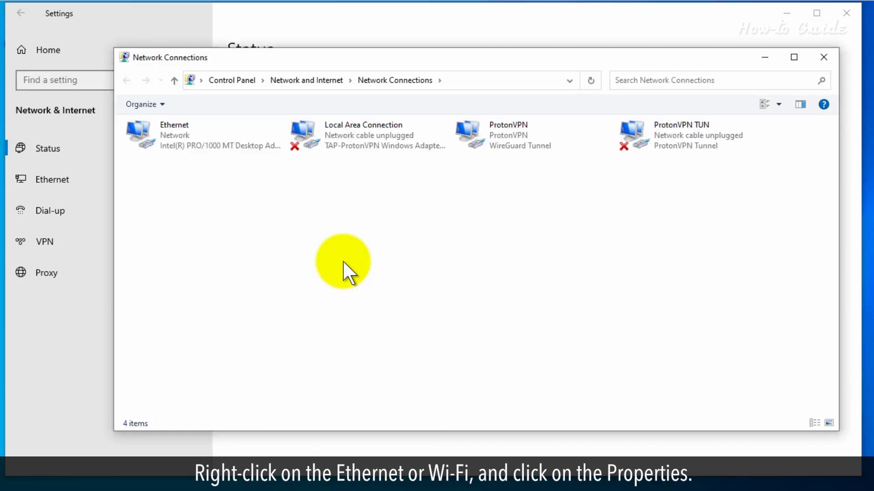
# Step: Open Ethernet adapter Properties and select Internet Protocol Version 4 (TCP/IPv4)
pyautogui.rightClick(188, 142)
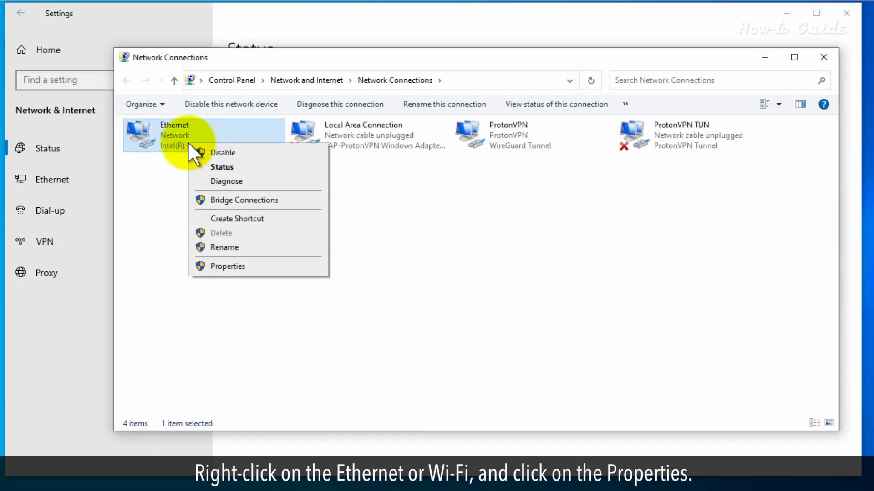
pyautogui.click(226, 266)
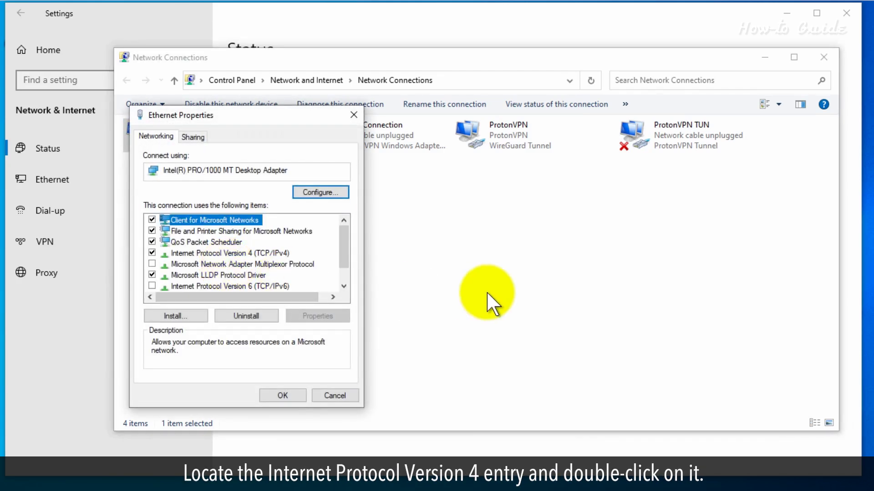
pyautogui.click(252, 254)
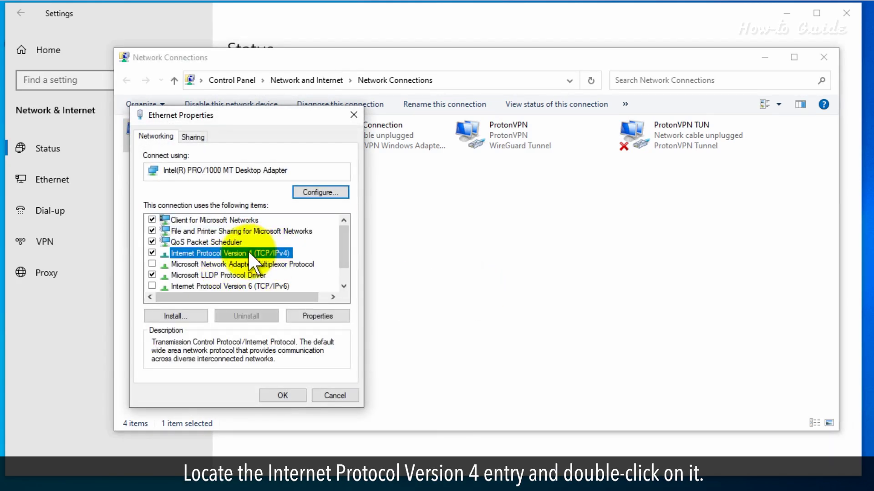
# Step: Open TCP/IPv4 properties and select 'Use the following IP address'
pyautogui.doubleClick(244, 253)
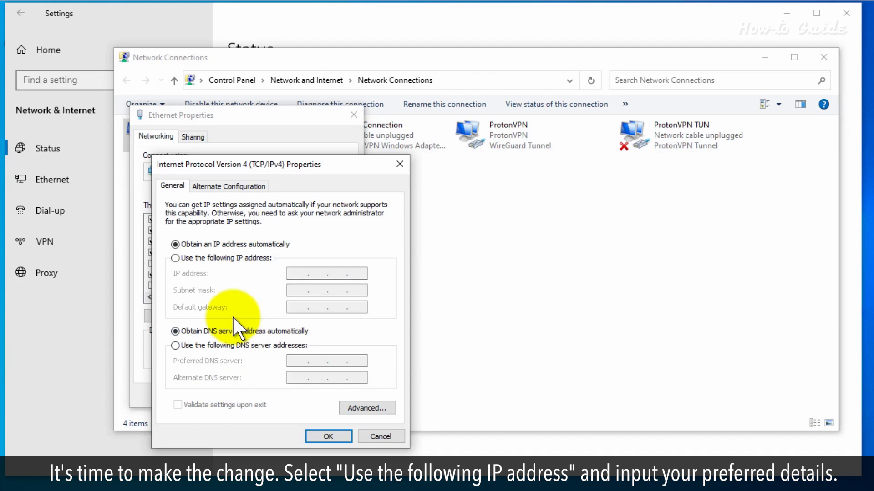
pyautogui.click(176, 259)
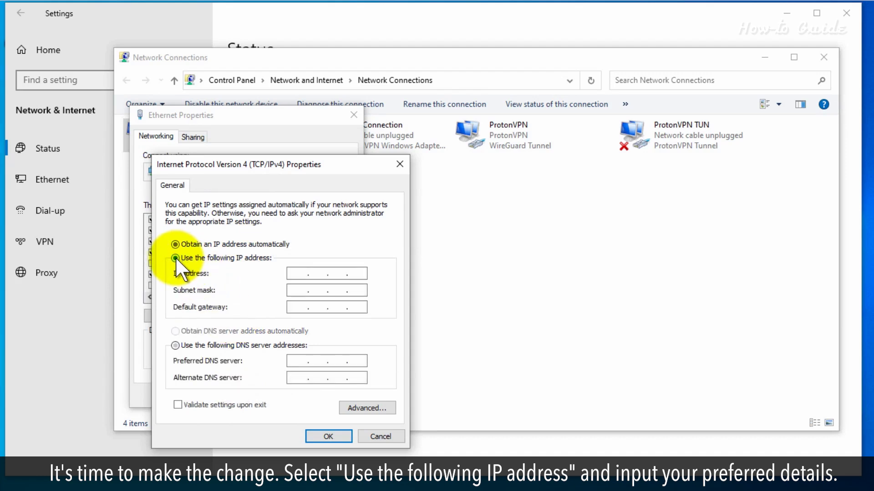